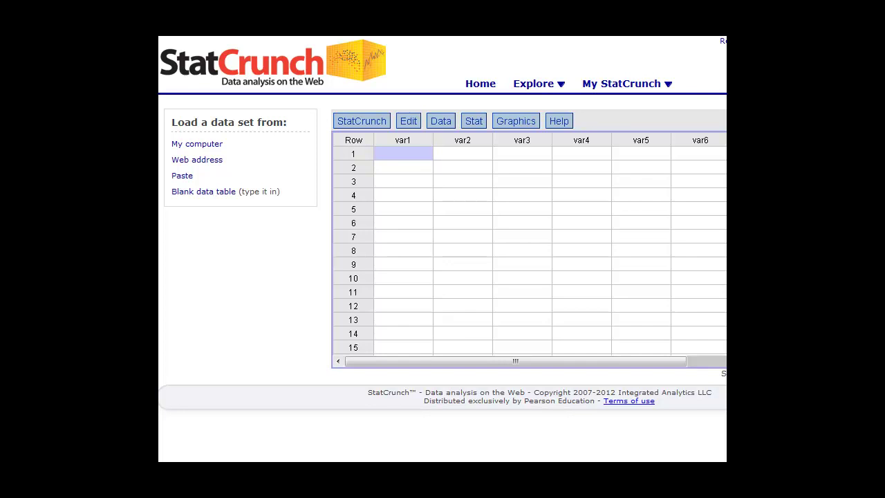
Check the Salaries data link on the lecture slides, then return to StatCrunch
left_click_drag(878, 34, 541, 0)
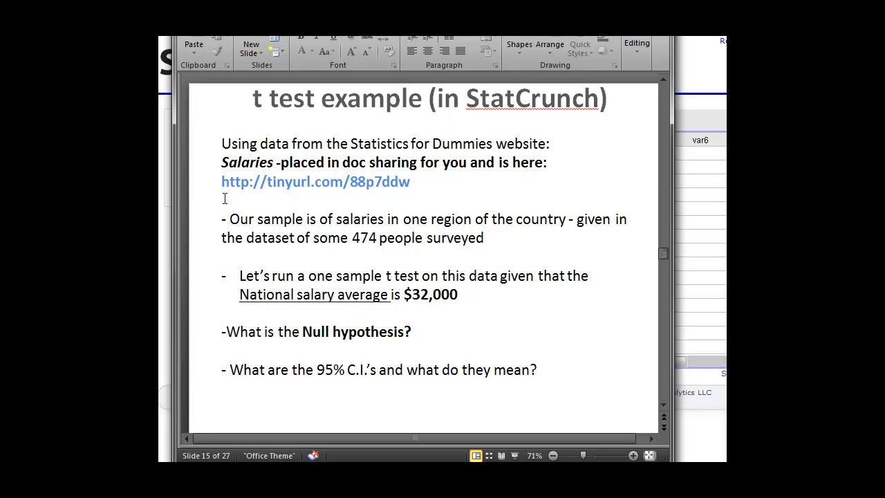
left_click_drag(223, 184, 341, 191)
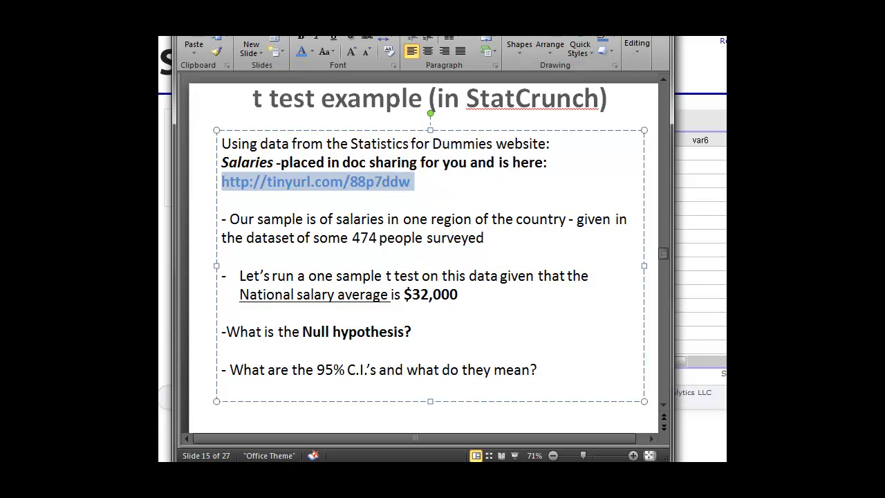
key("super+Down")
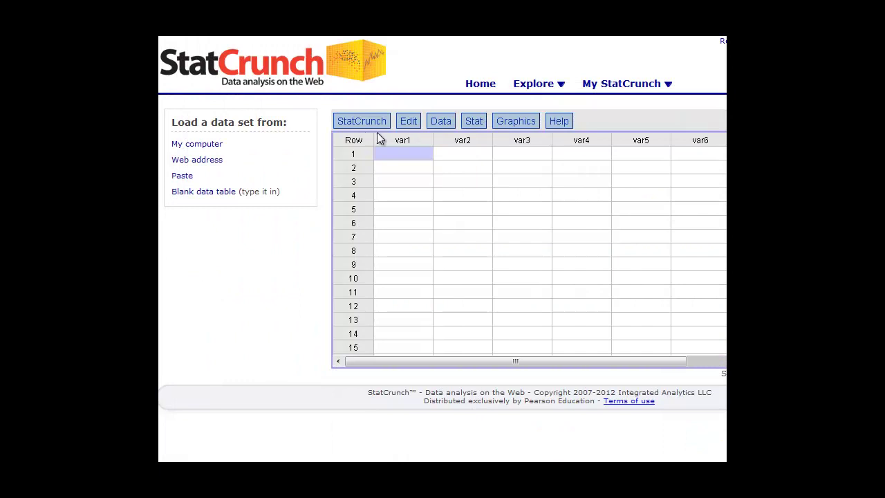
Go to Data > Load data > from file and choose My computer
left_click(442, 123)
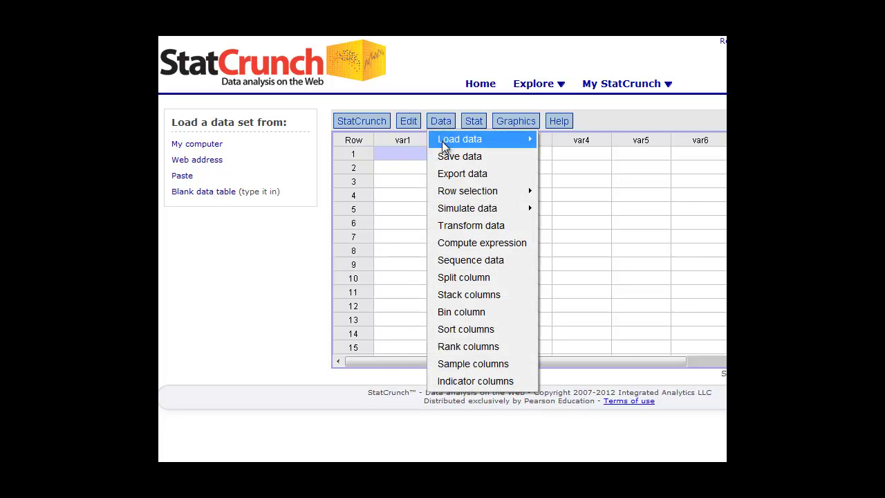
mouse_move(458, 143)
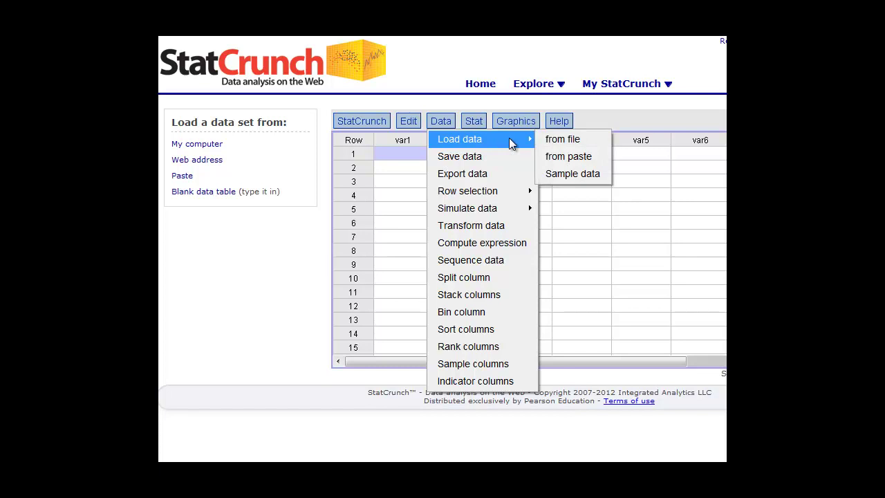
left_click(595, 141)
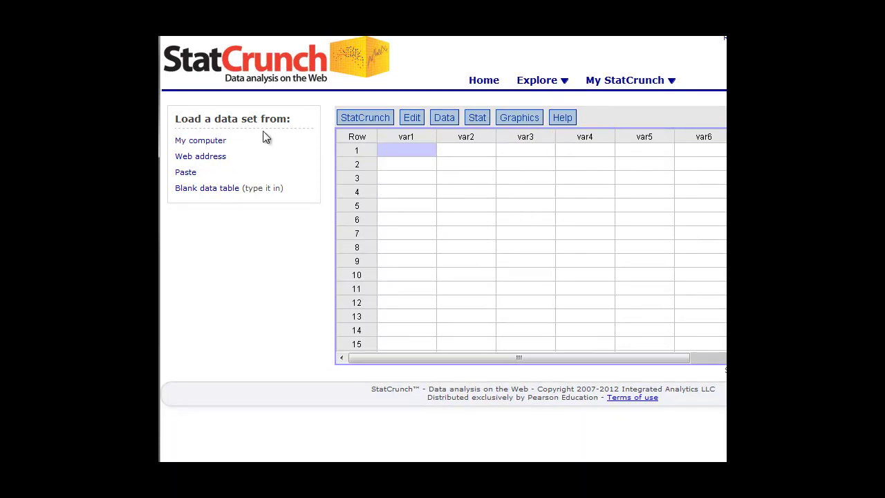
left_click(207, 148)
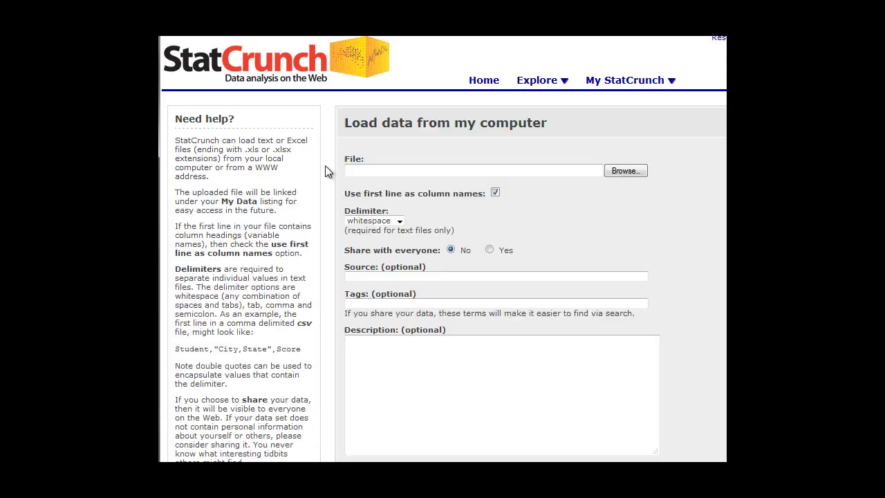
Pick the Salaries file from Documents and scroll down toward Load File
left_click(633, 175)
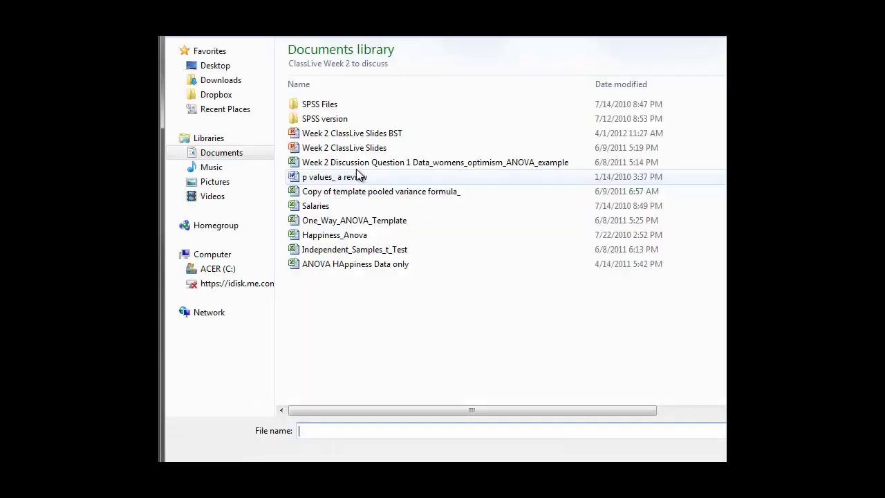
double_click(317, 207)
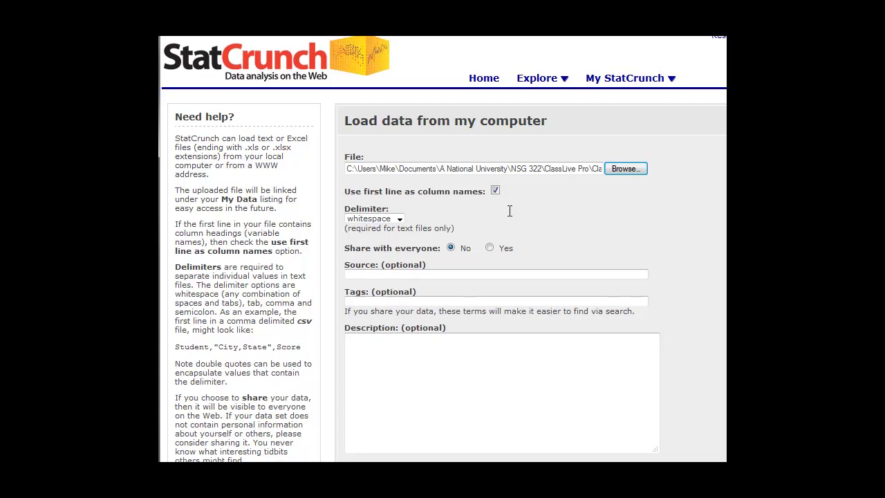
scroll(509, 211, "down", 5)
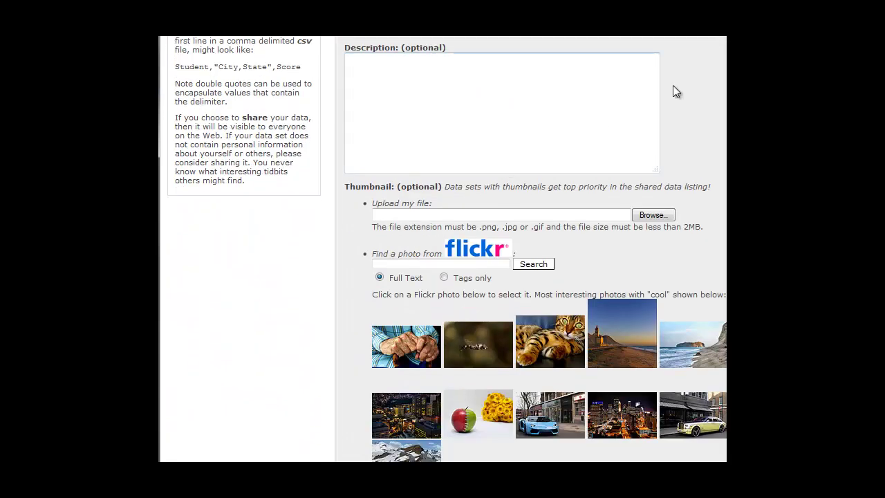
scroll(442, 249, "down", 1)
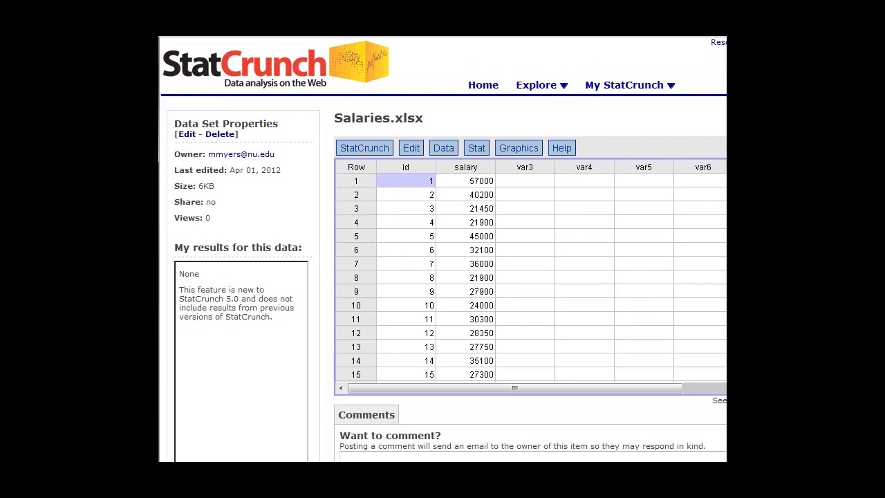
left_click(484, 211)
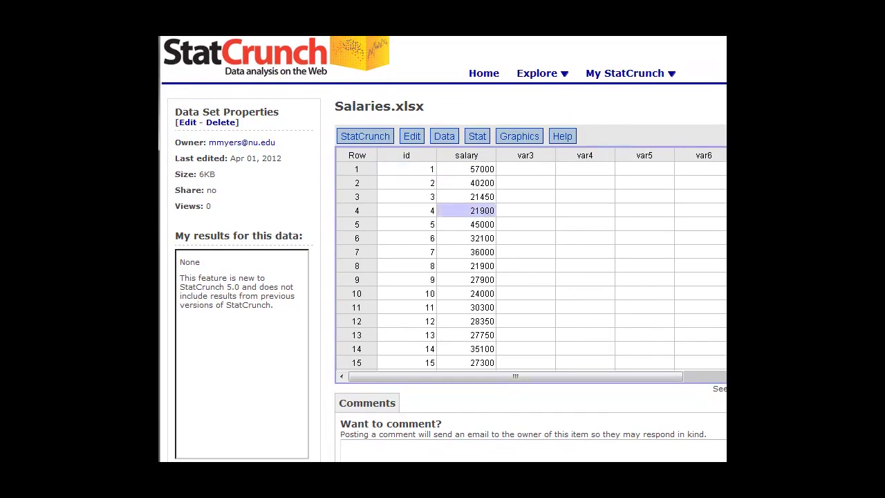
scroll(484, 266, "down", 20)
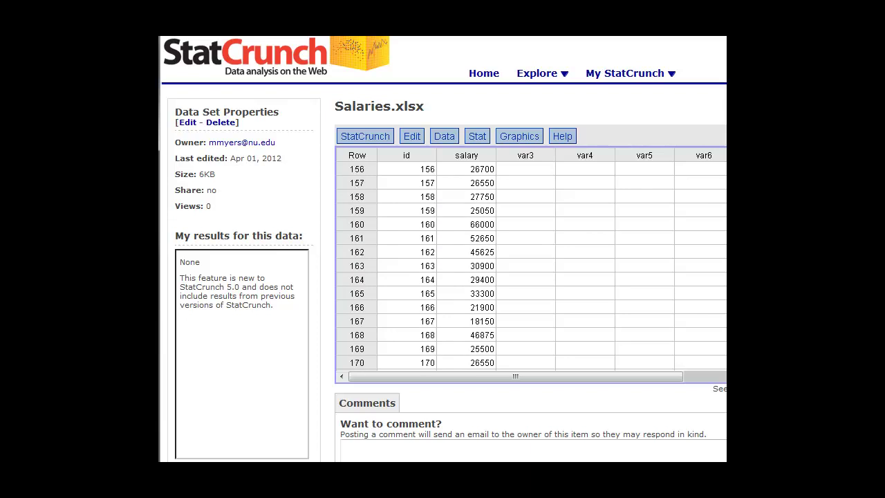
scroll(422, 267, "down", 20)
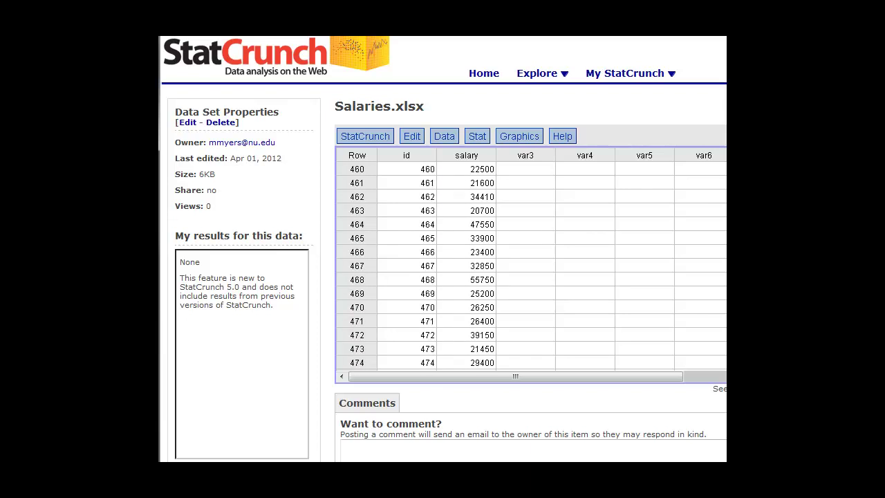
scroll(422, 266, "up", 20)
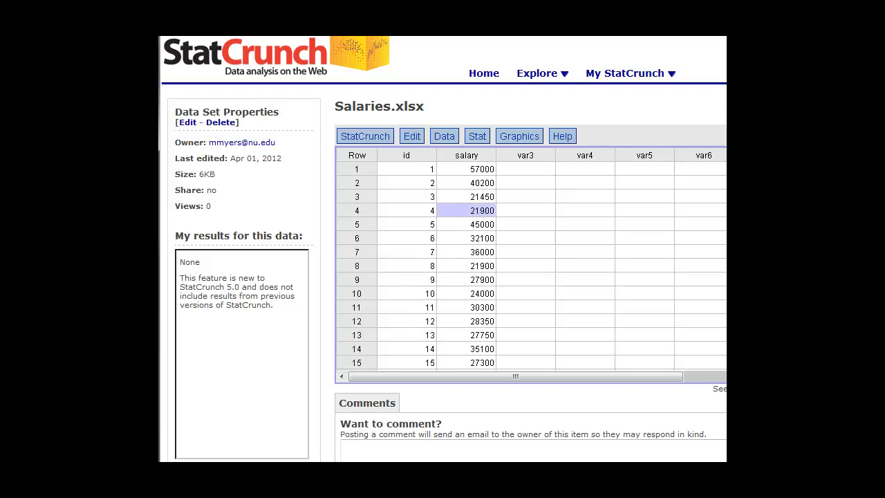
left_click(517, 169)
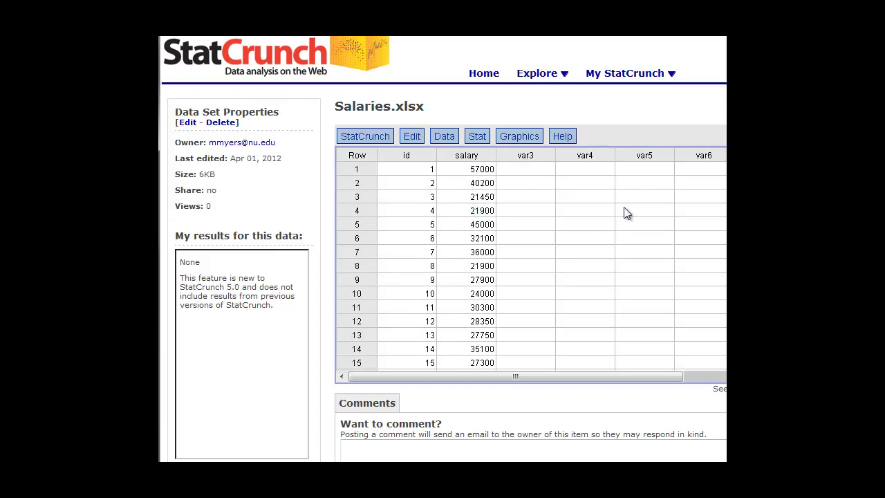
Open Stat > T statistics > One sample > with data
left_click(480, 138)
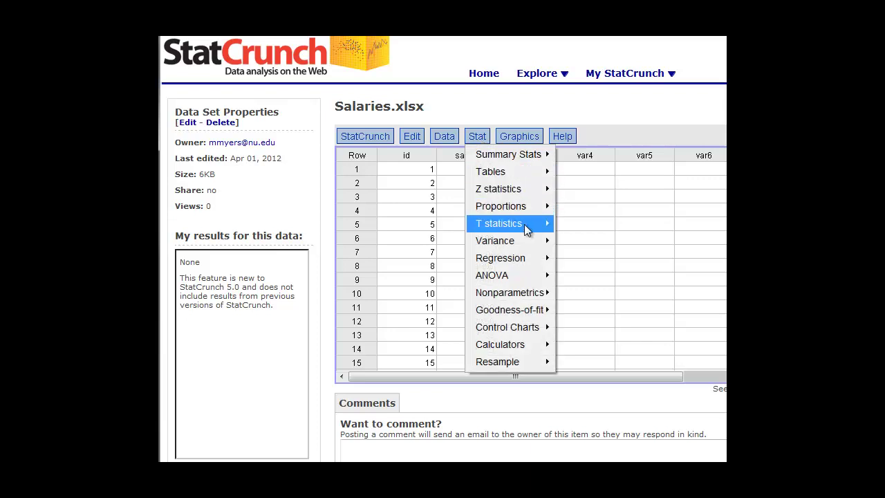
mouse_move(525, 229)
mouse_move(587, 228)
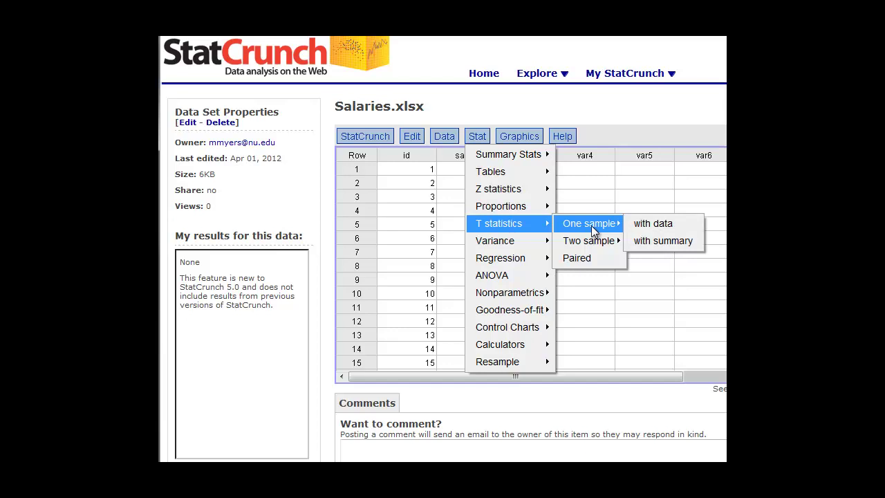
left_click(670, 228)
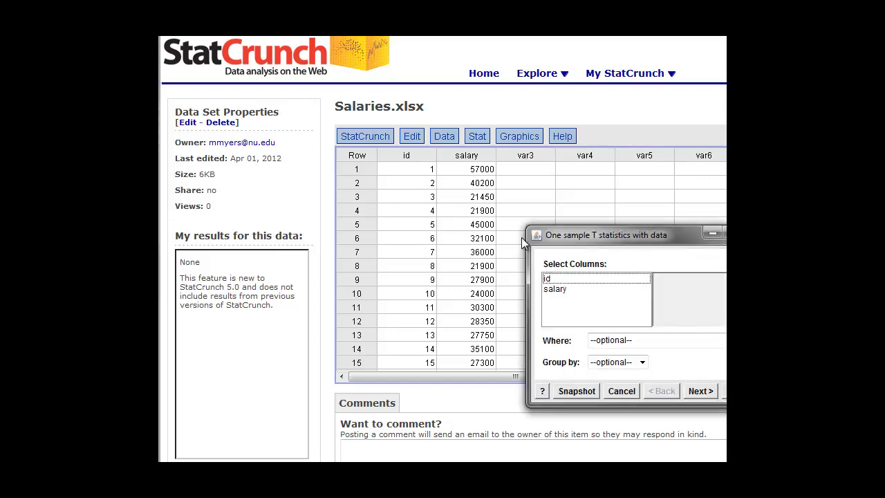
Select salary as the column for the one-sample t test
left_click_drag(587, 238, 503, 204)
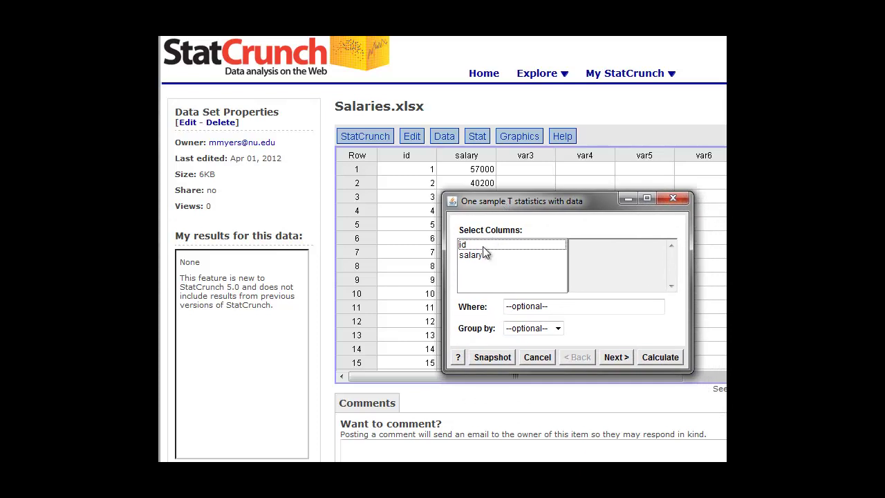
left_click(479, 254)
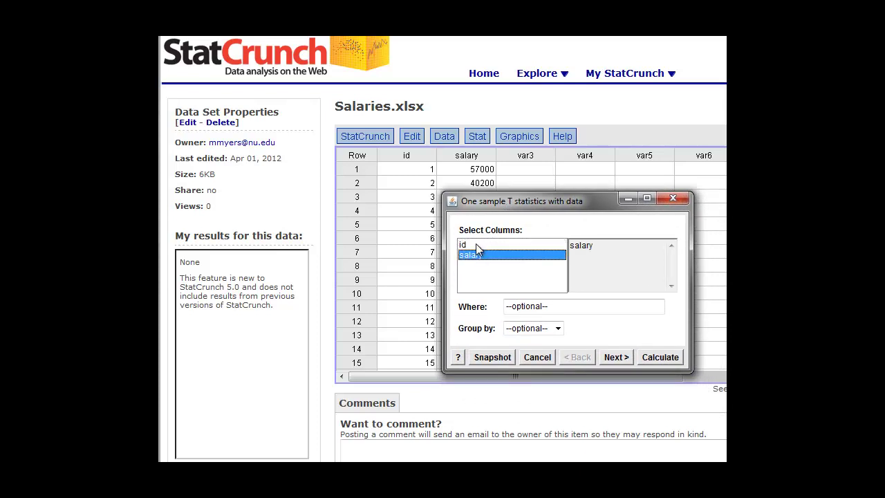
left_click(615, 357)
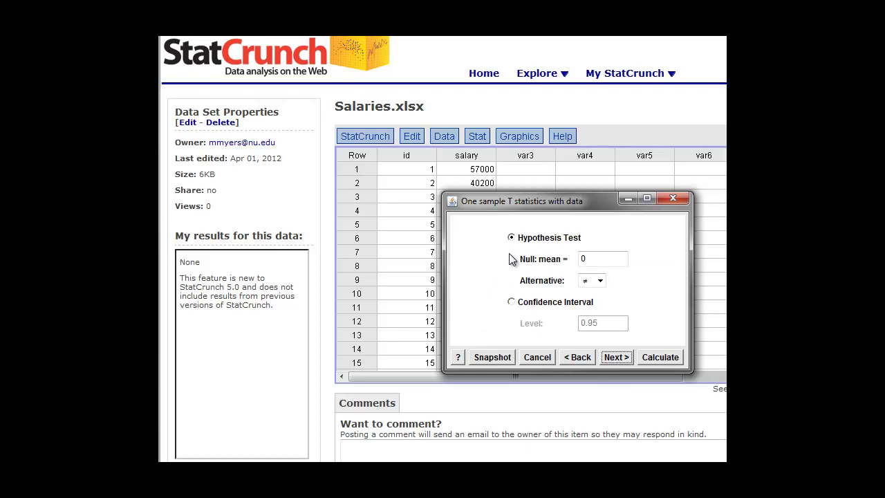
Set a hypothesis test with null mean 32000 and store output in the data table
left_click(511, 302)
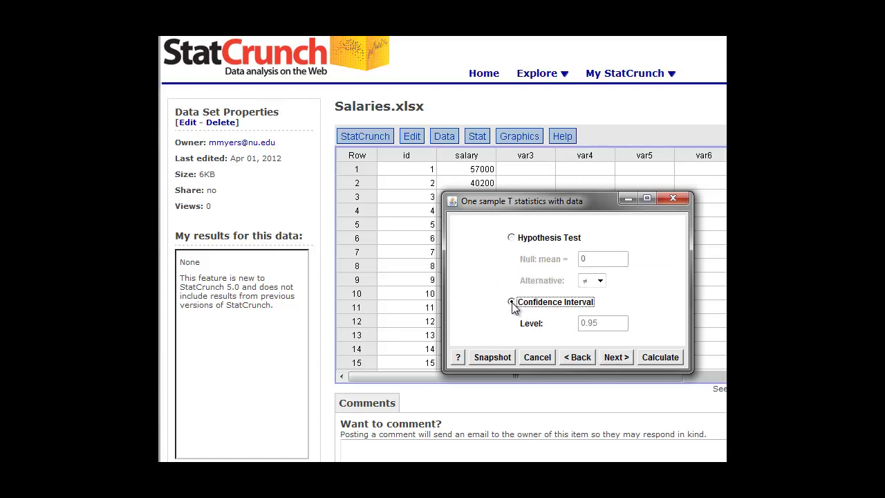
left_click(512, 238)
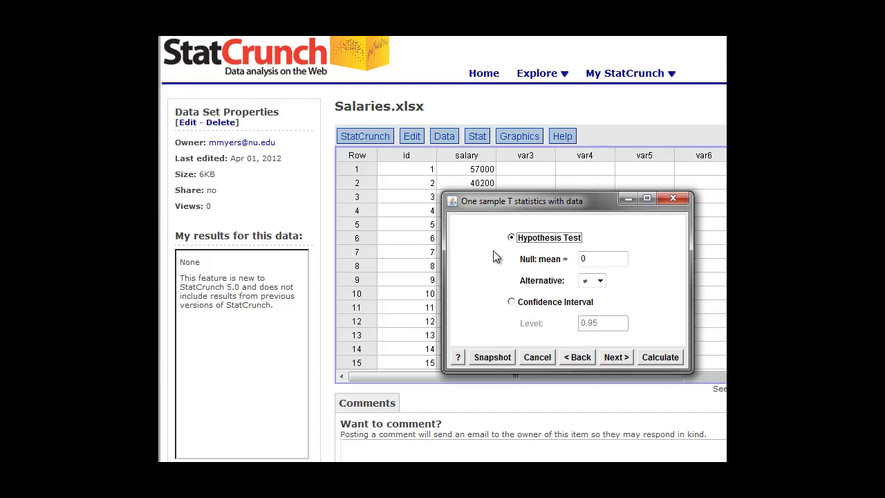
left_click_drag(592, 259, 581, 259)
type("32000")
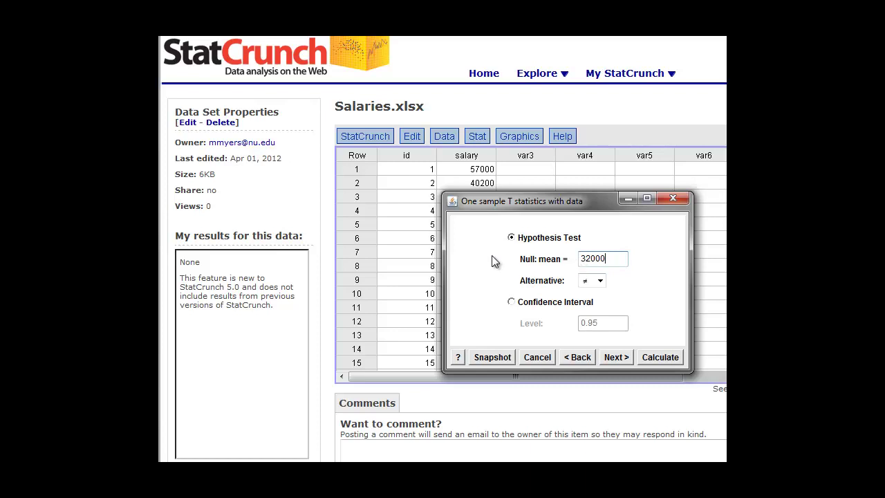
left_click(616, 358)
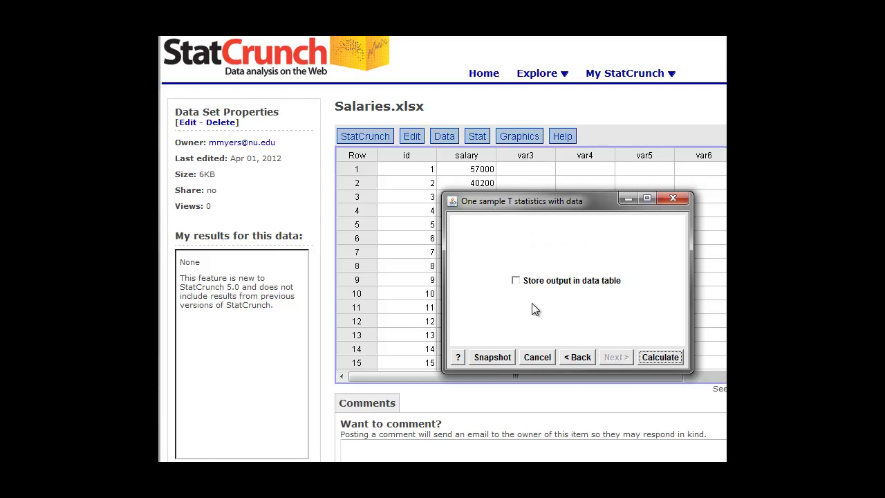
left_click(515, 282)
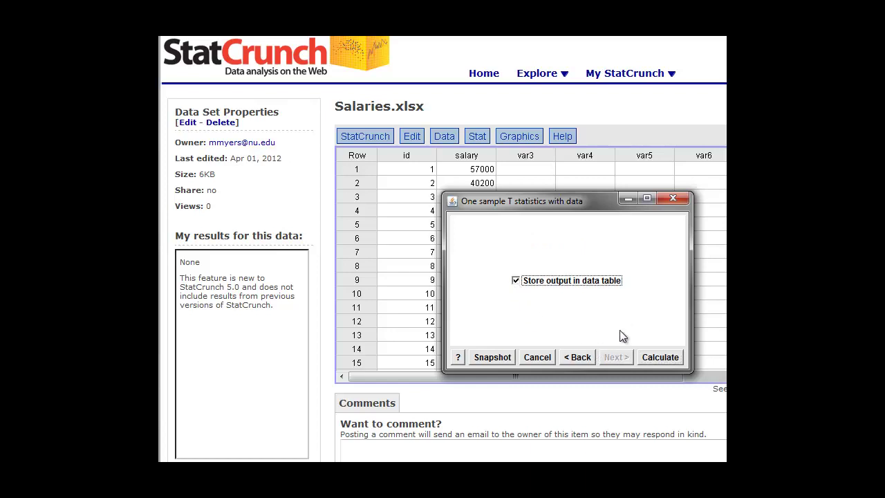
Run the t test and move the results window to the upper left
left_click(660, 357)
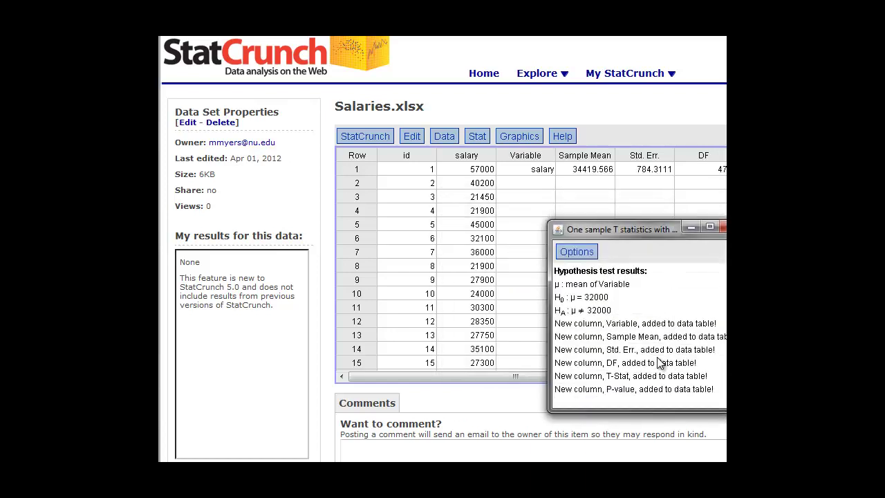
left_click_drag(637, 227, 263, 154)
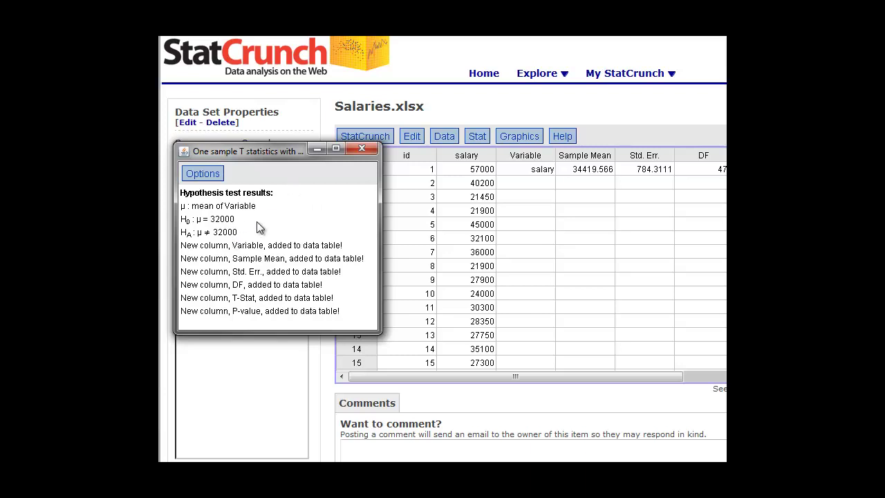
Close the results window and scroll the table right to the T-Stat and P-value columns
left_click(549, 238)
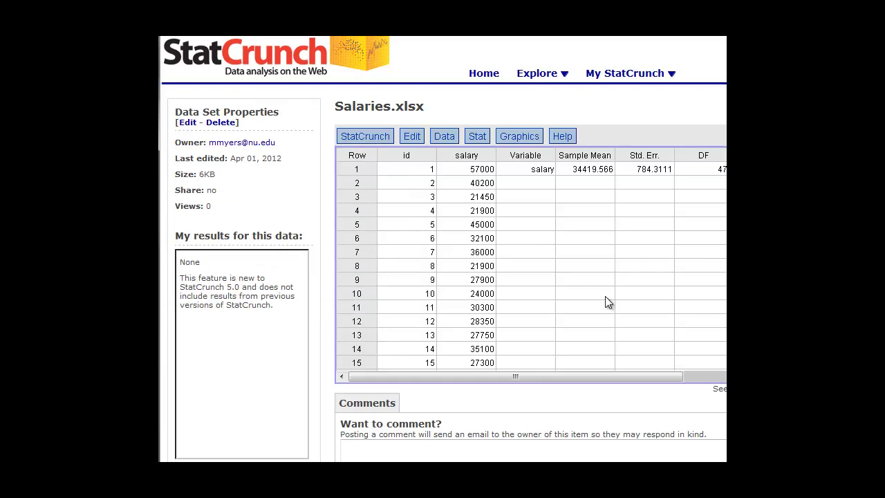
left_click_drag(643, 379, 671, 378)
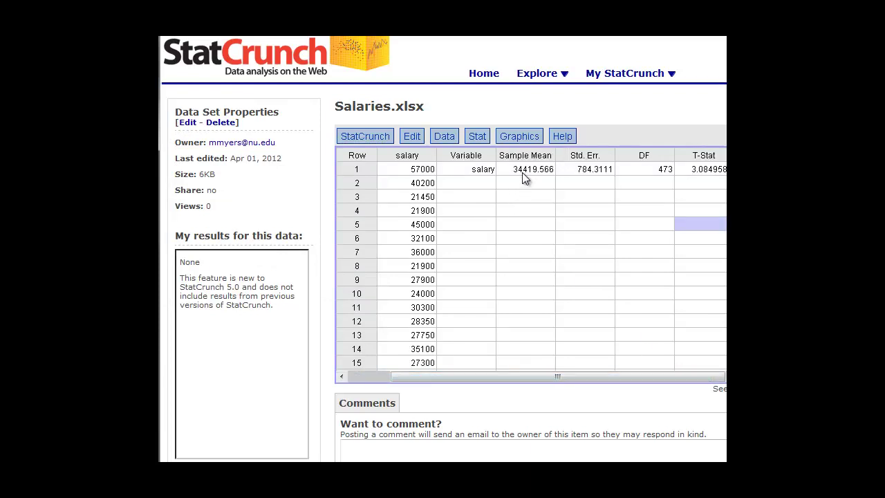
left_click_drag(619, 379, 653, 387)
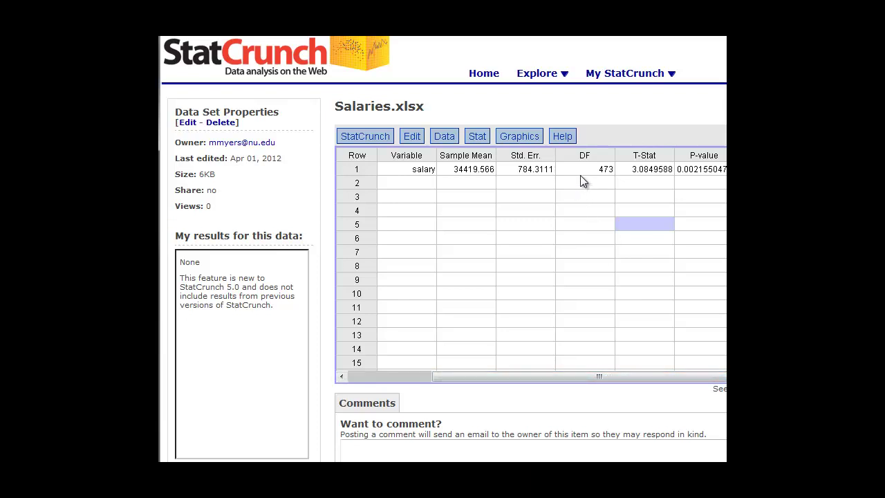
left_click_drag(649, 379, 690, 380)
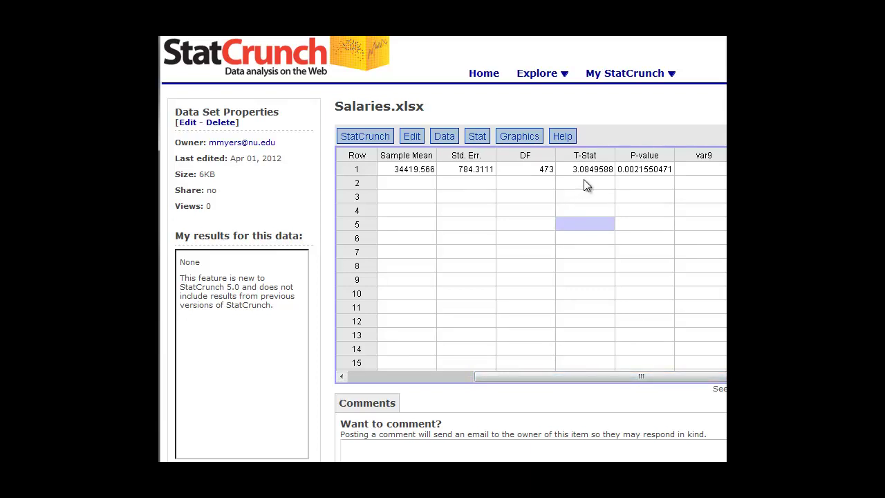
Inspect the stored P-value 0.0021550471, T-Stat 3.0849588 and DF 473 cells
left_click(645, 181)
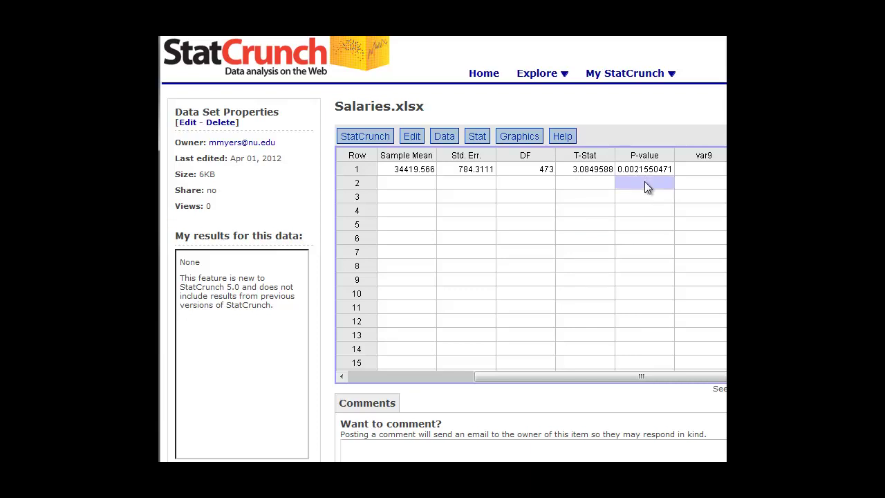
key("Up")
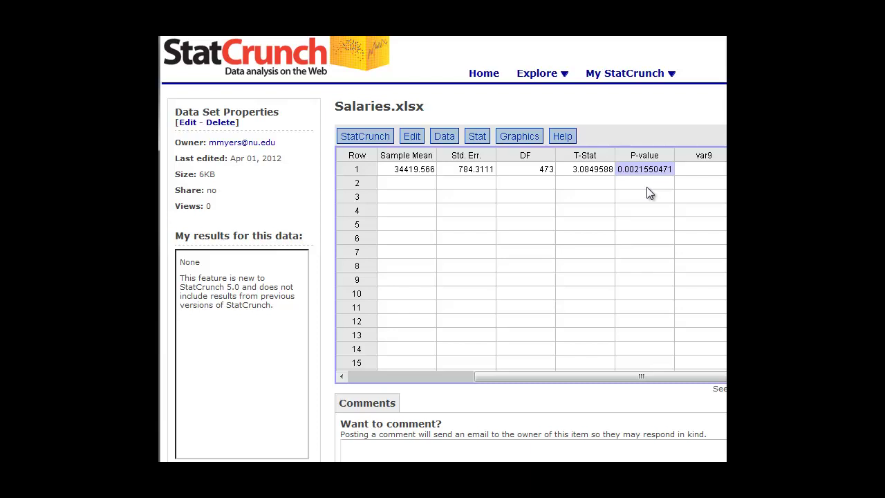
left_click(593, 173)
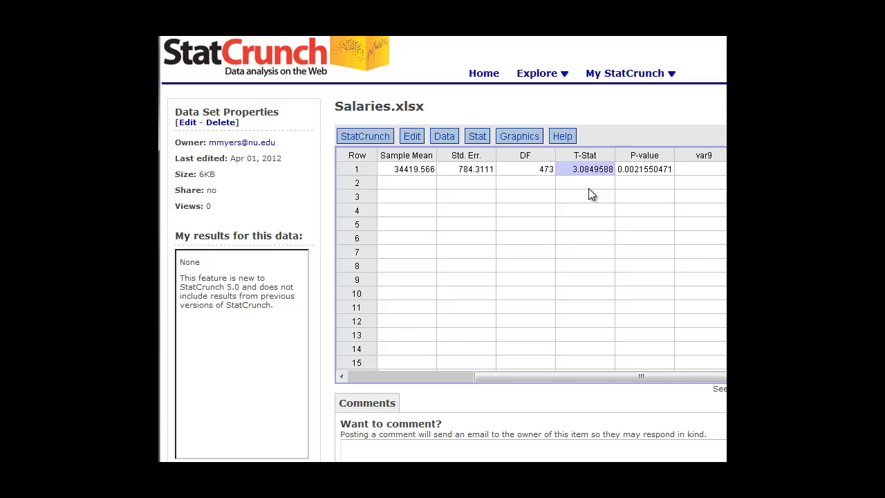
left_click(528, 172)
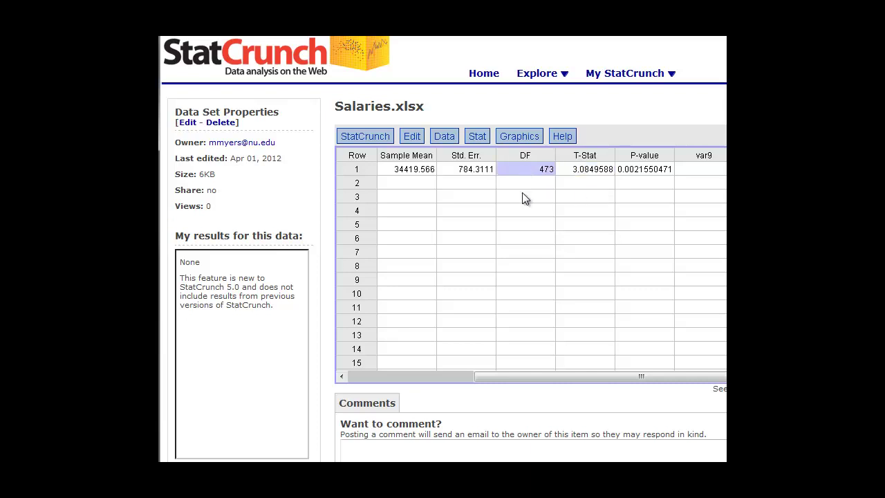
left_click(590, 242)
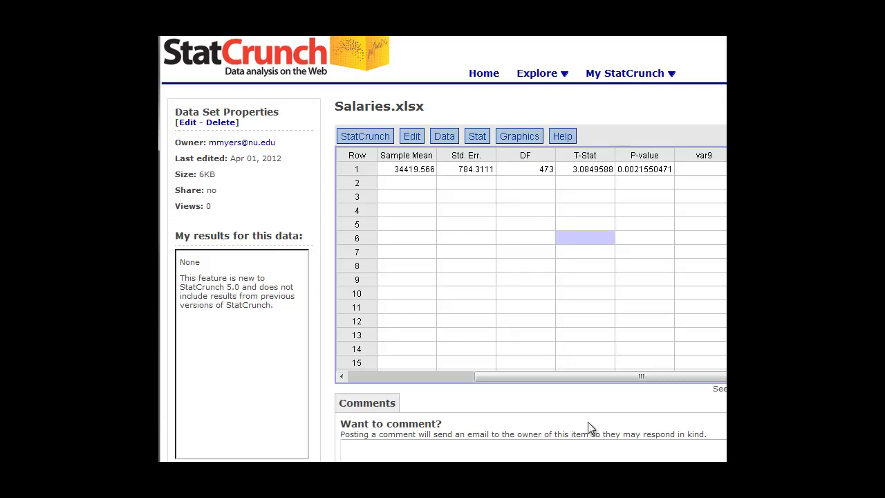
Reopen One sample T statistics with data and select the salary column
left_click(475, 139)
mouse_move(510, 230)
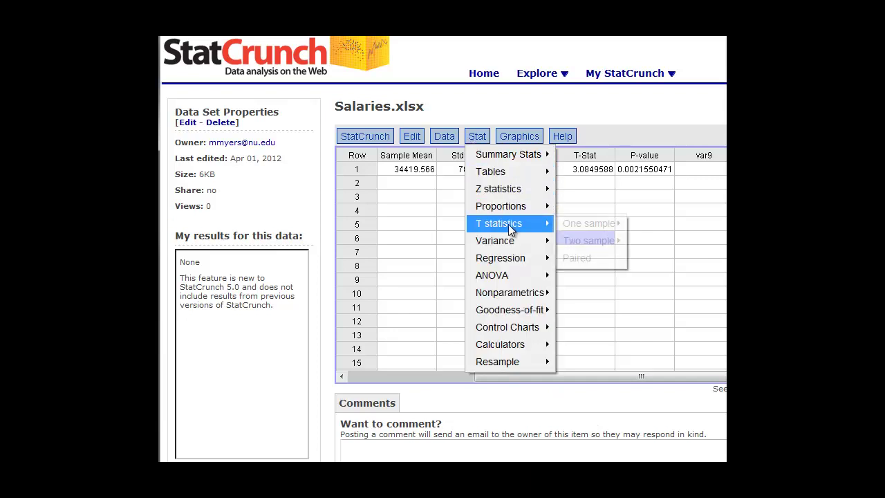
mouse_move(596, 225)
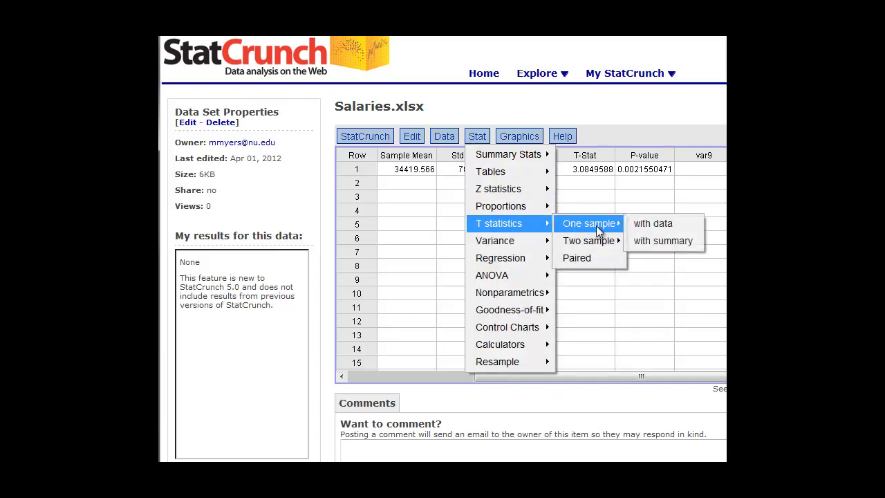
left_click(650, 227)
left_click_drag(672, 233, 497, 183)
left_click(384, 237)
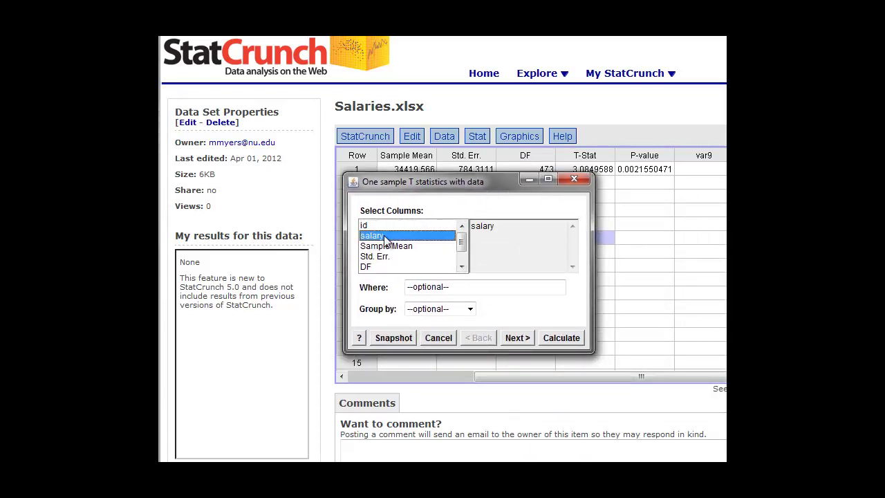
left_click(517, 337)
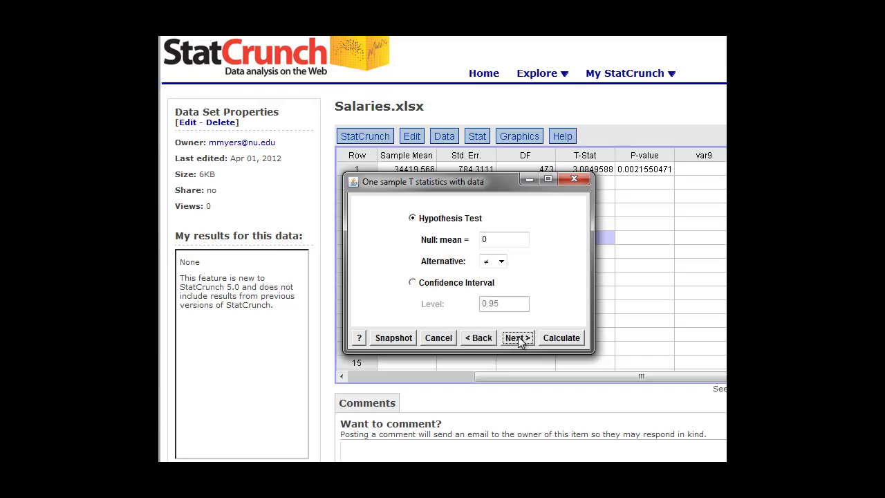
Compute a 95% confidence interval, storing its limits in the data table
left_click(413, 284)
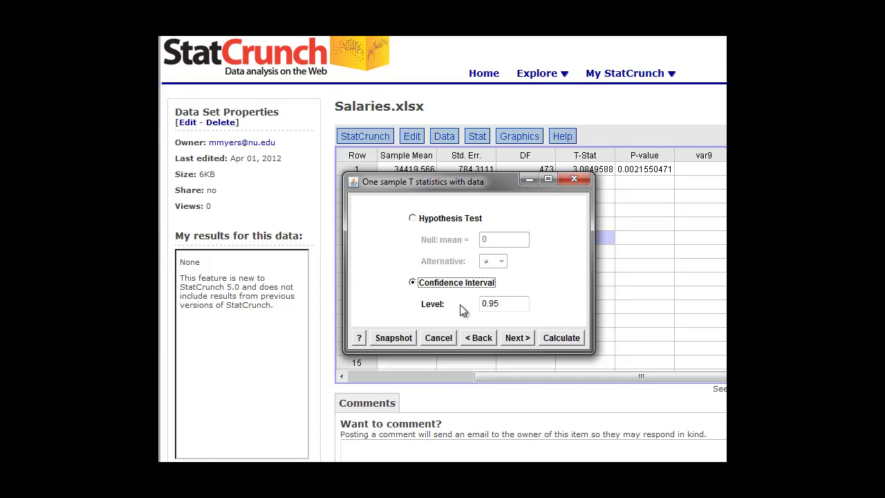
left_click(516, 339)
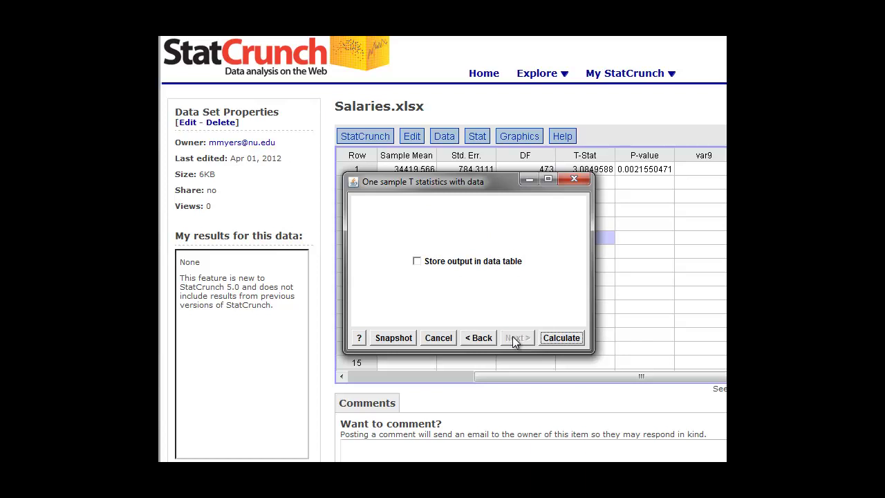
left_click(417, 261)
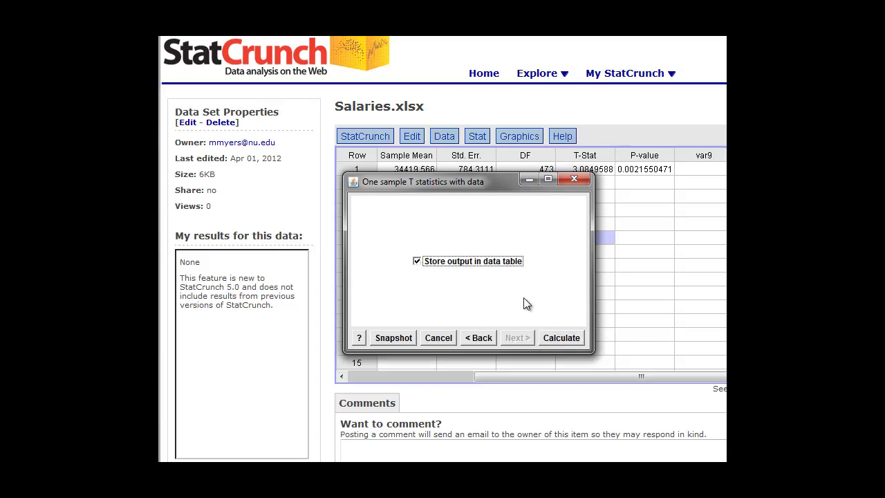
left_click(561, 339)
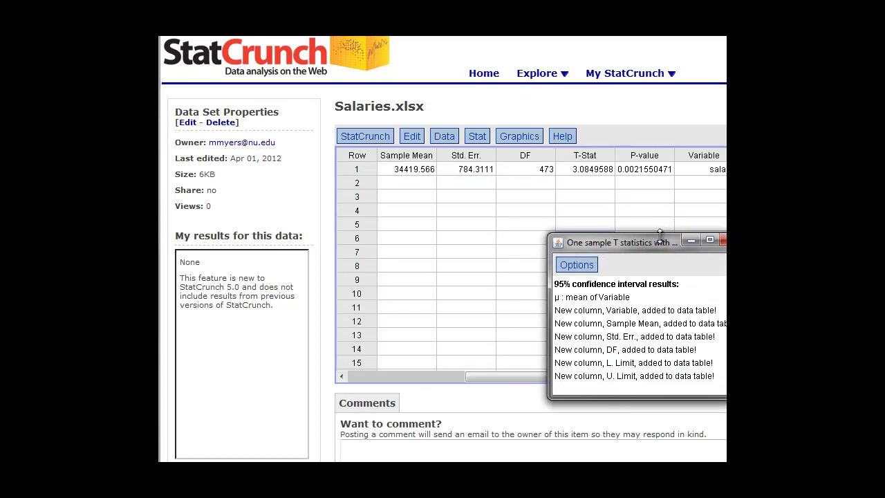
Close the interval results window and scroll the table right to the stored columns
left_click_drag(616, 241, 478, 217)
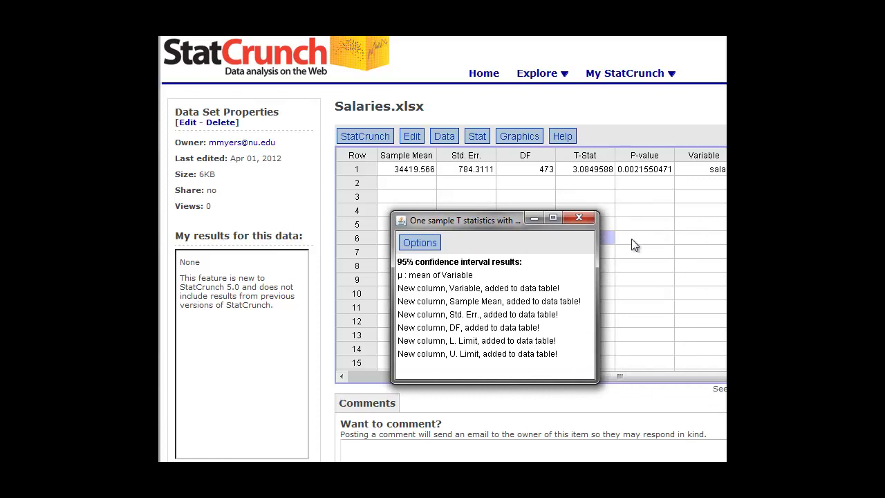
left_click(665, 225)
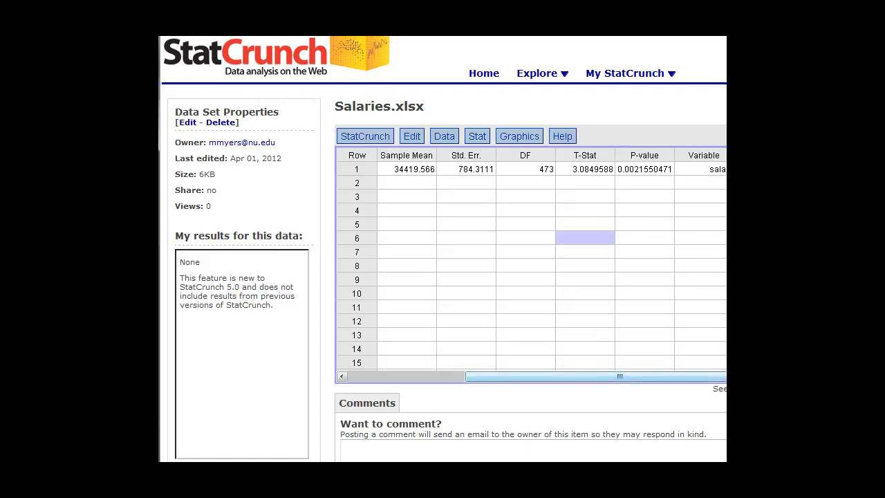
scroll(531, 263, "right", 5)
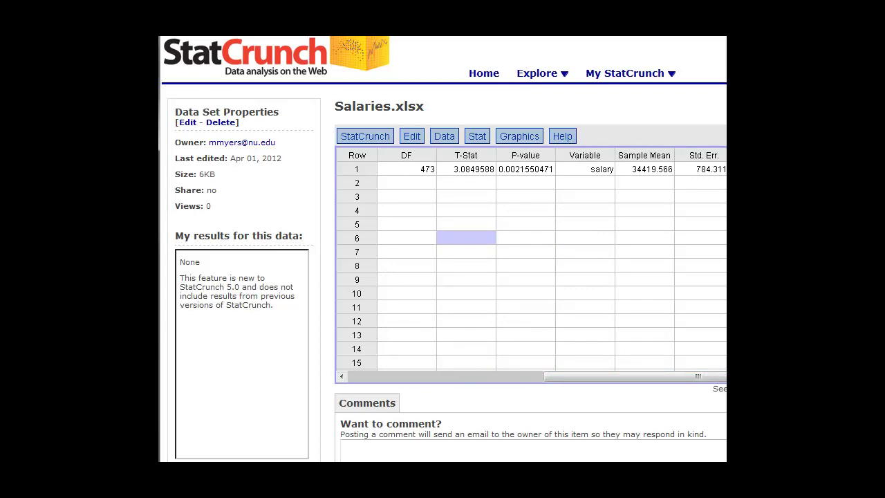
scroll(531, 263, "right", 1)
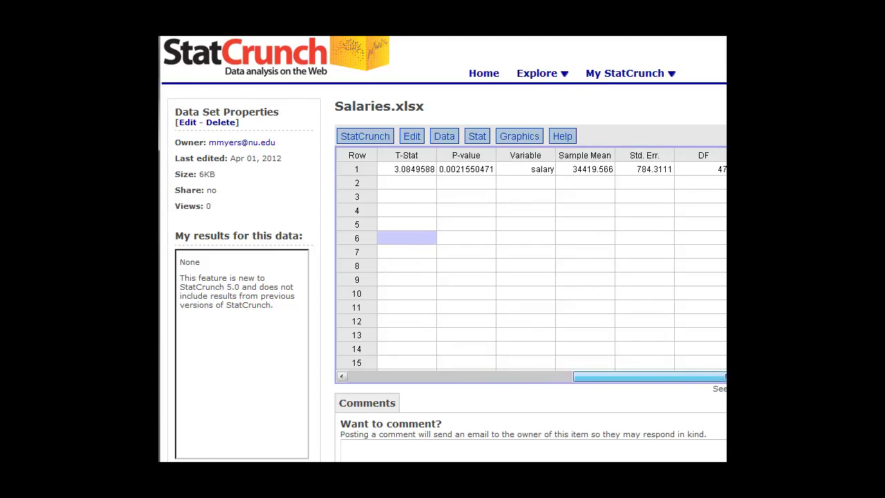